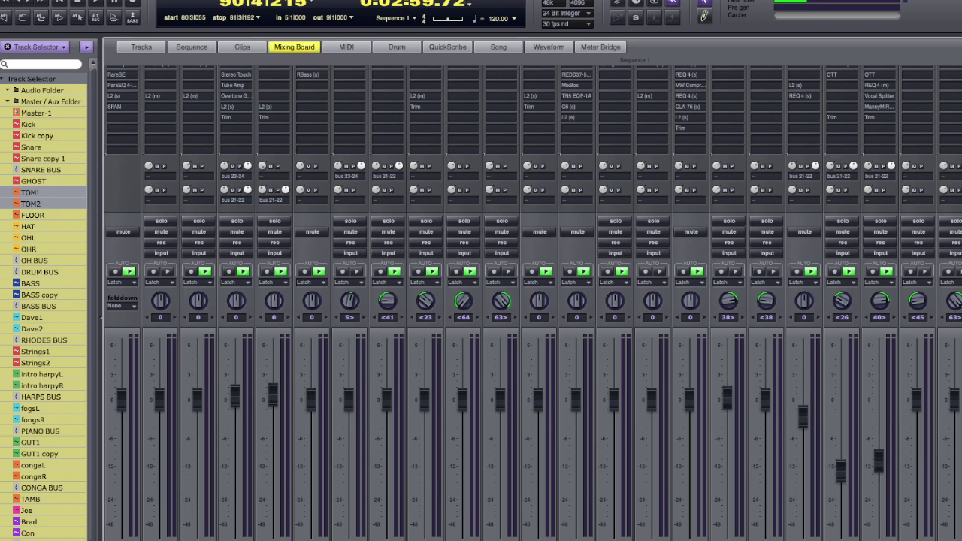
Play a passage of the full mix, stop it, and look over the mixer's inserts, sends and faders
click(100, 2)
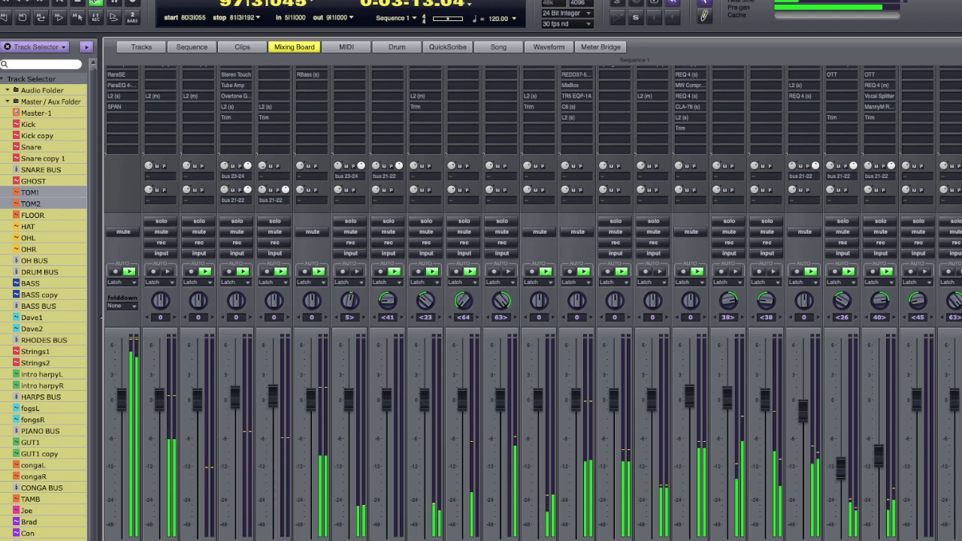
click(80, 1)
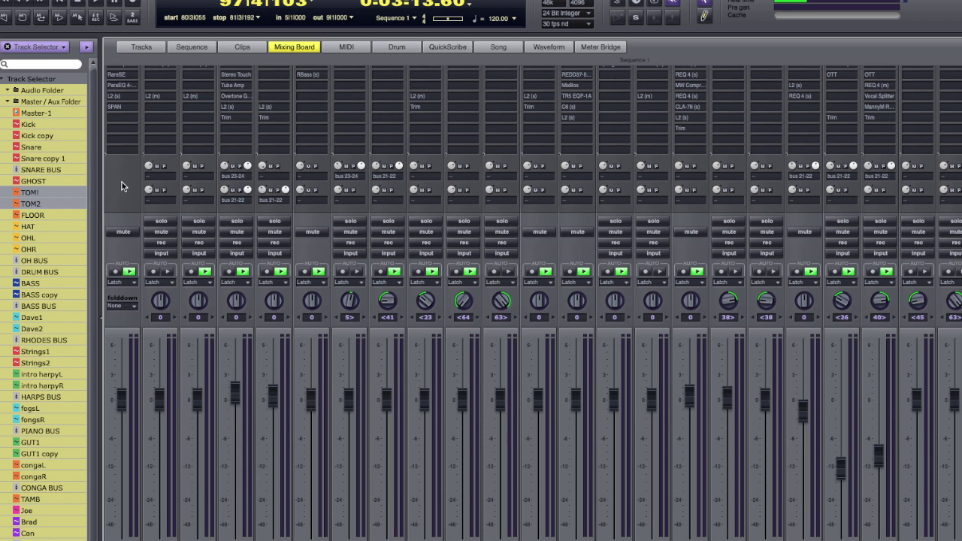
scroll(122, 182, up, 3)
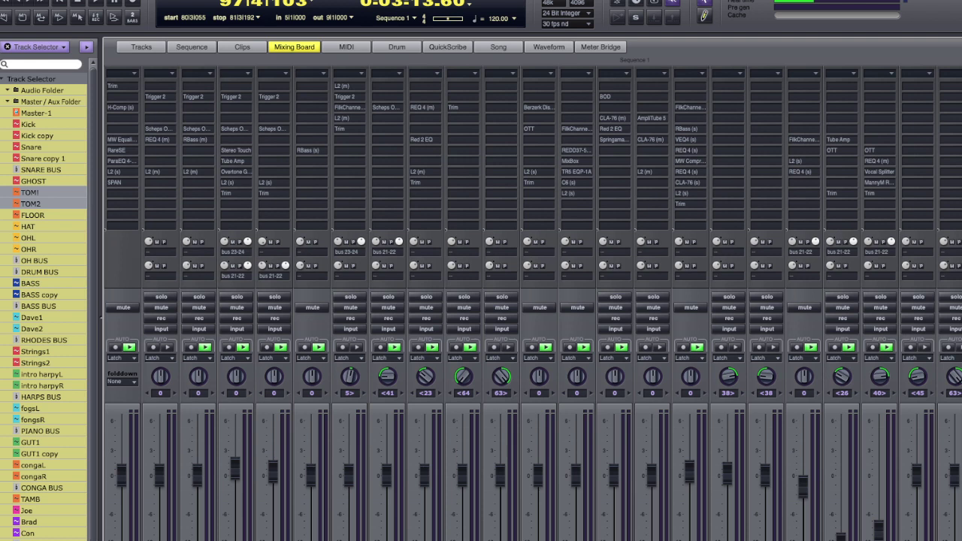
scroll(533, 301, down, 4)
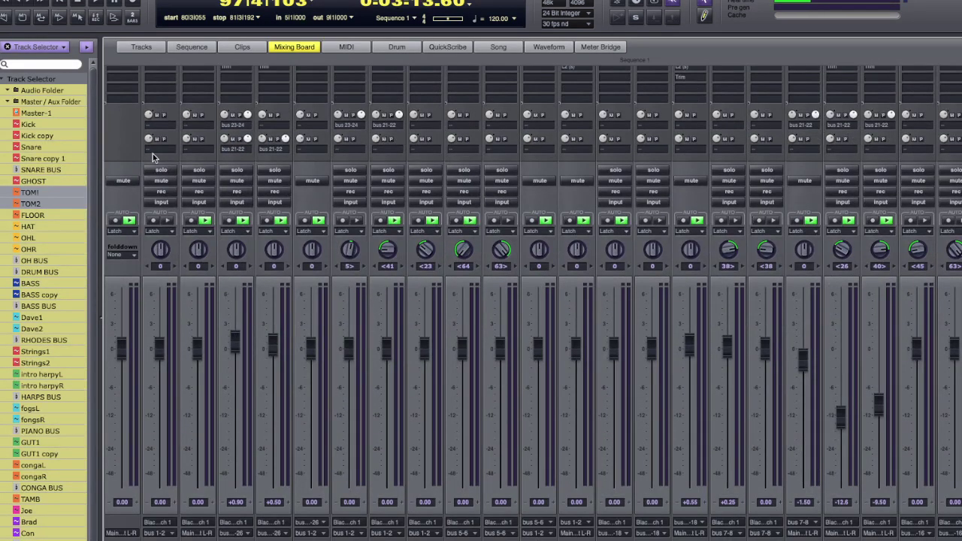
scroll(114, 144, up, 3)
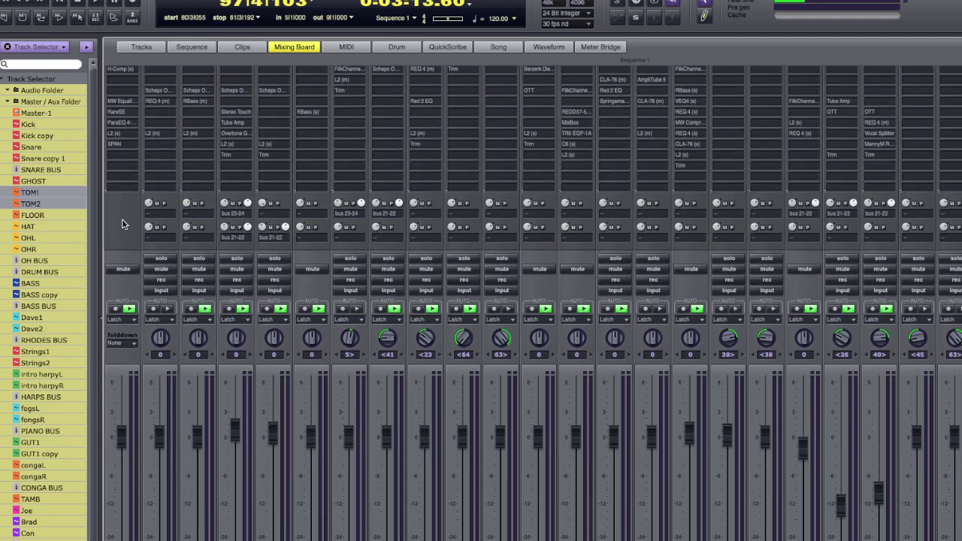
Solo all the visible drum tracks from Kick through OHR and play them from about measure 27
scroll(116, 235, down, 1)
drag(161, 246, 502, 246)
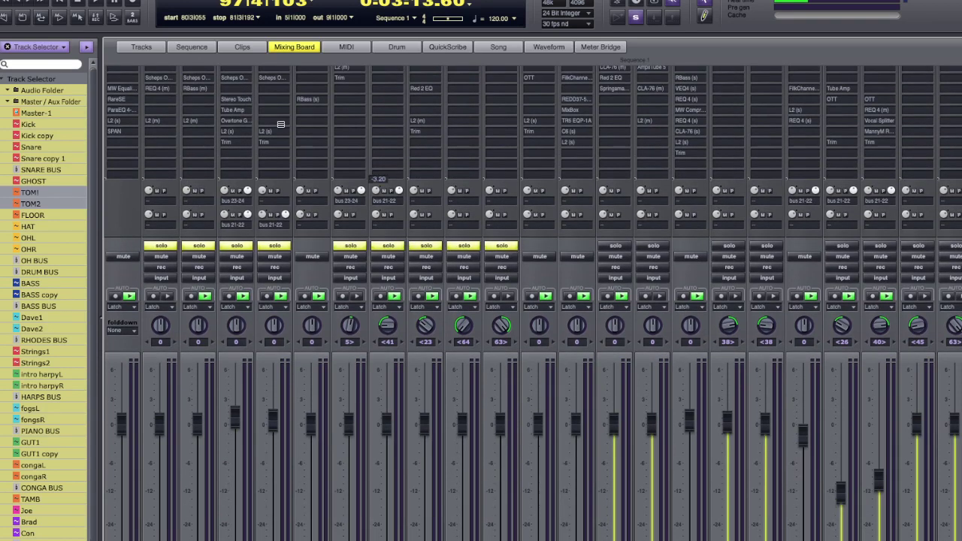
click(96, 5)
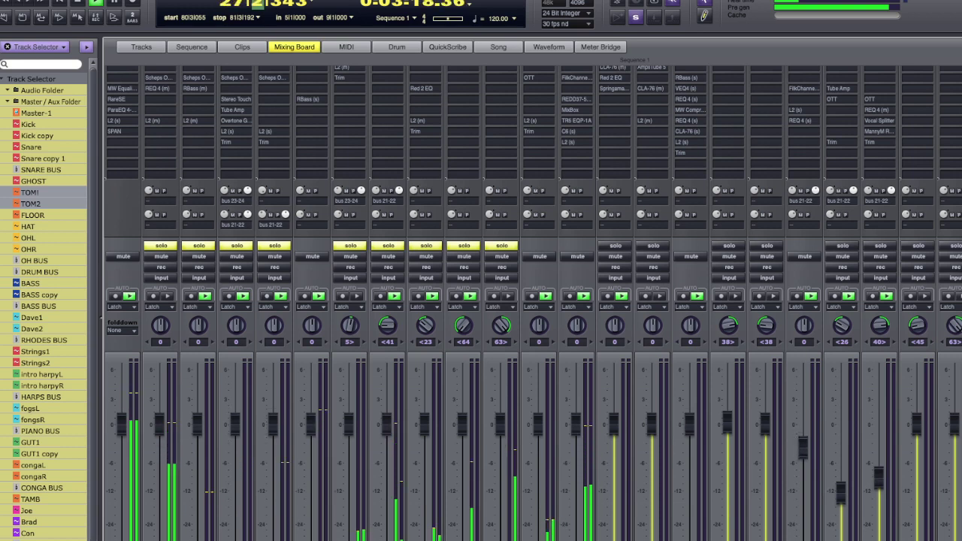
click(257, 4)
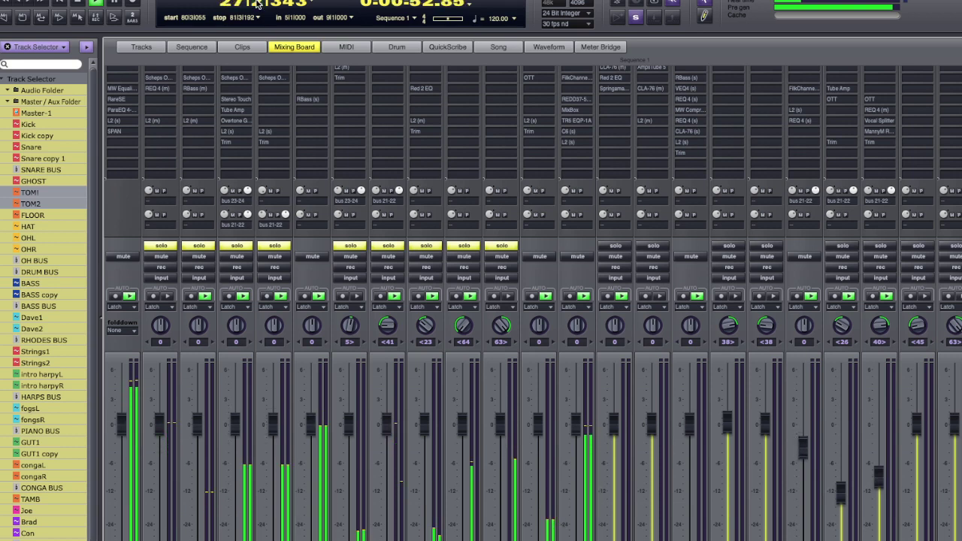
Take every drum track except GHOST out of solo and raise the GHOST fader to about +6 dB
click(198, 247)
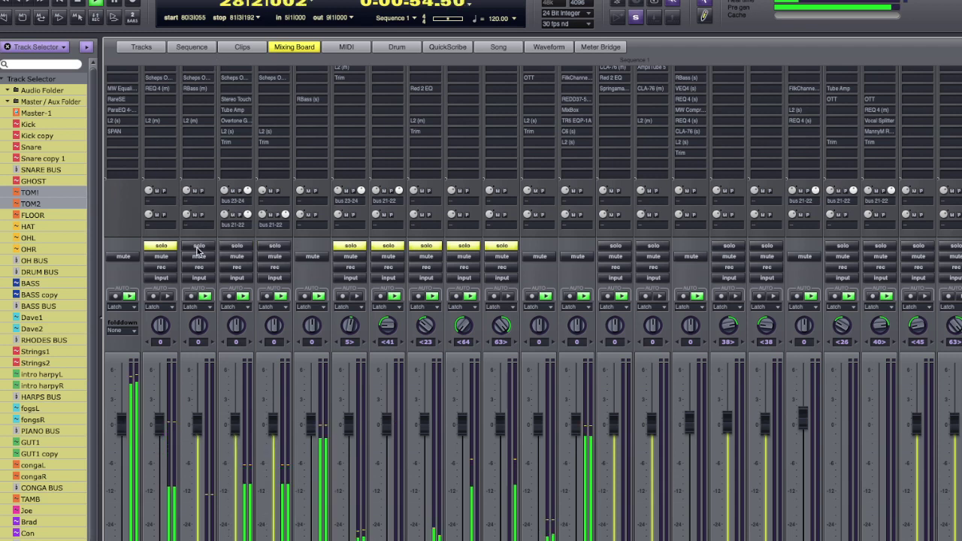
click(161, 246)
click(388, 246)
click(426, 246)
click(463, 246)
click(502, 246)
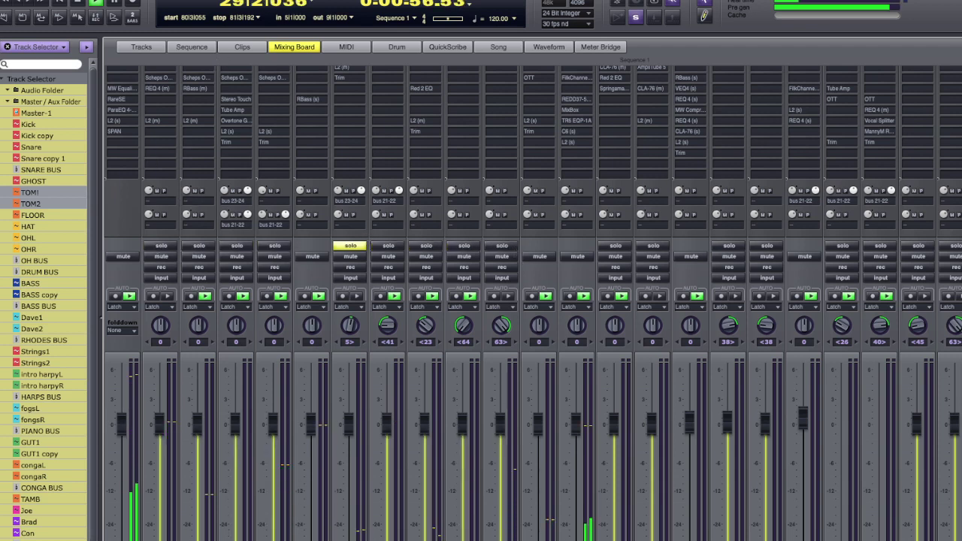
drag(349, 423, 350, 364)
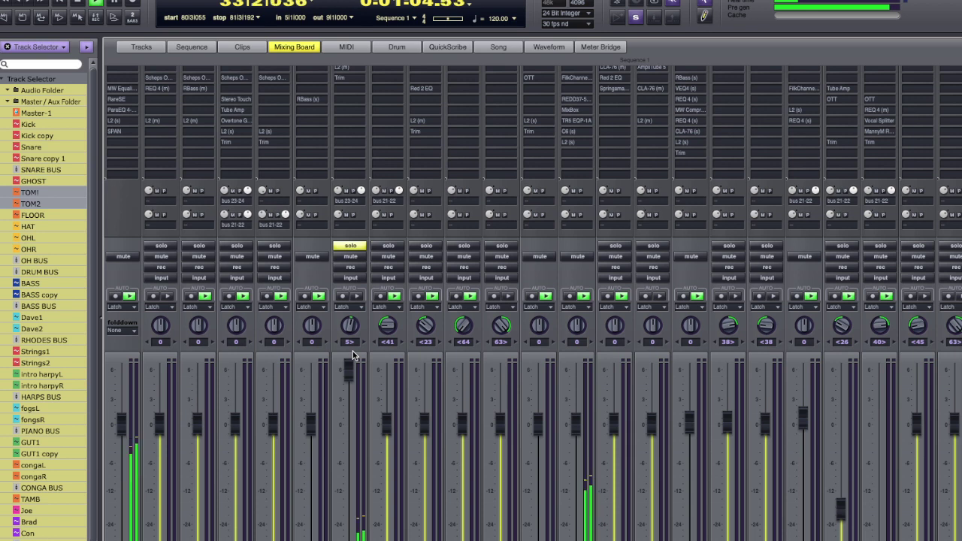
Solo Snare and Snare copy 1, and take GHOST and Kick copy out of solo
click(274, 246)
click(198, 245)
click(236, 245)
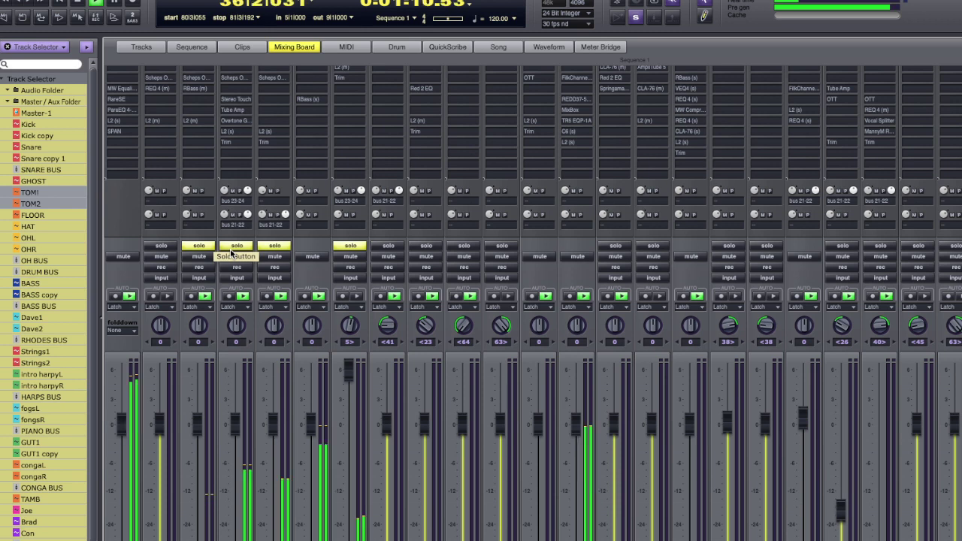
click(351, 247)
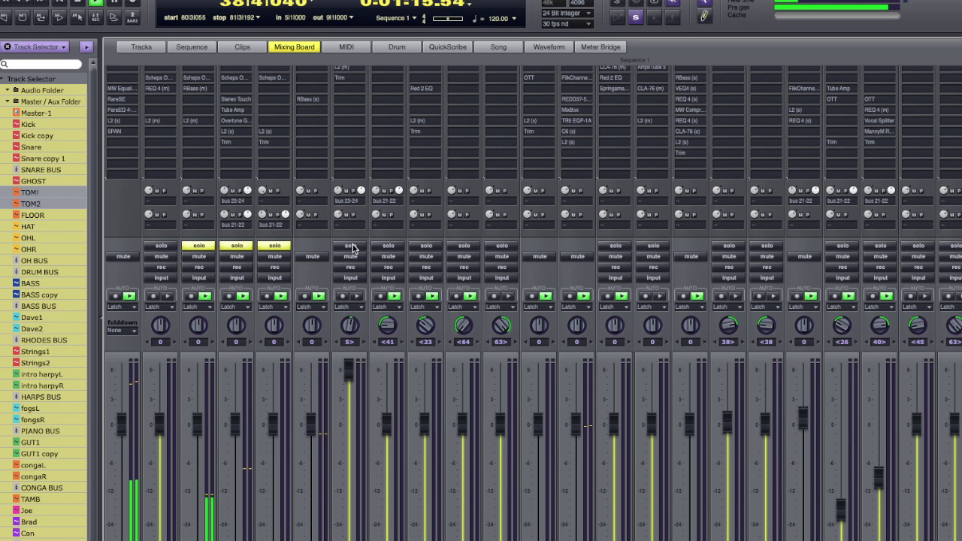
click(199, 246)
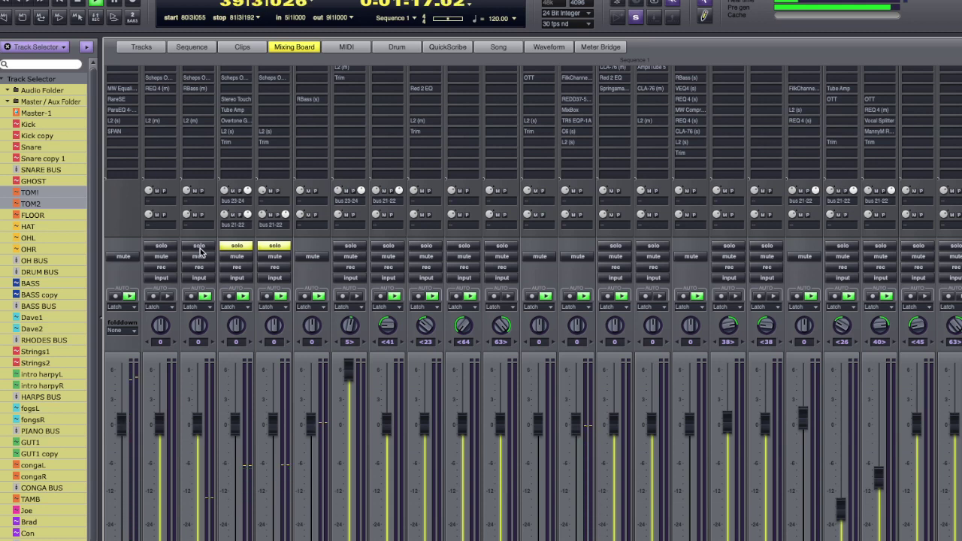
Toggle GHOST's solo to compare the snares with and without it, leave it soloed, and stop playback
click(349, 247)
click(349, 247)
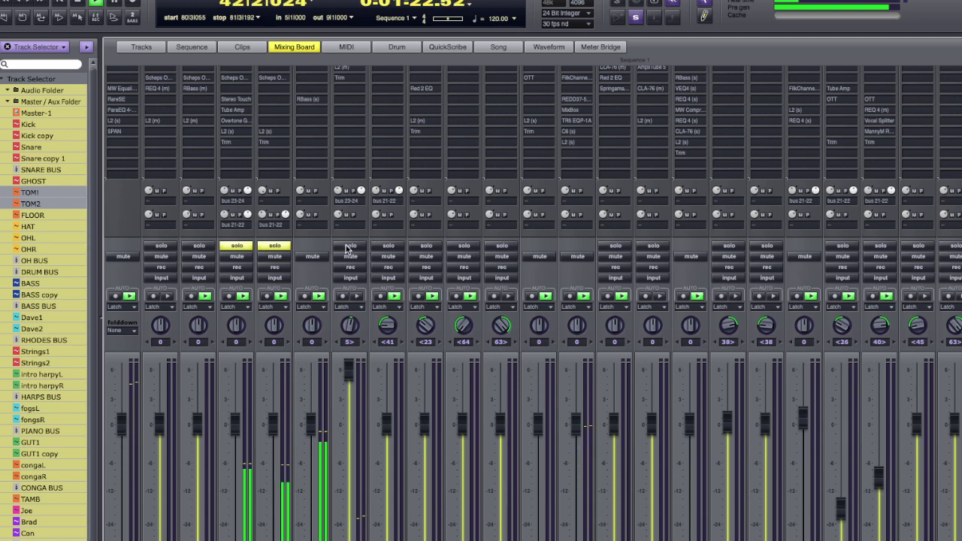
click(350, 246)
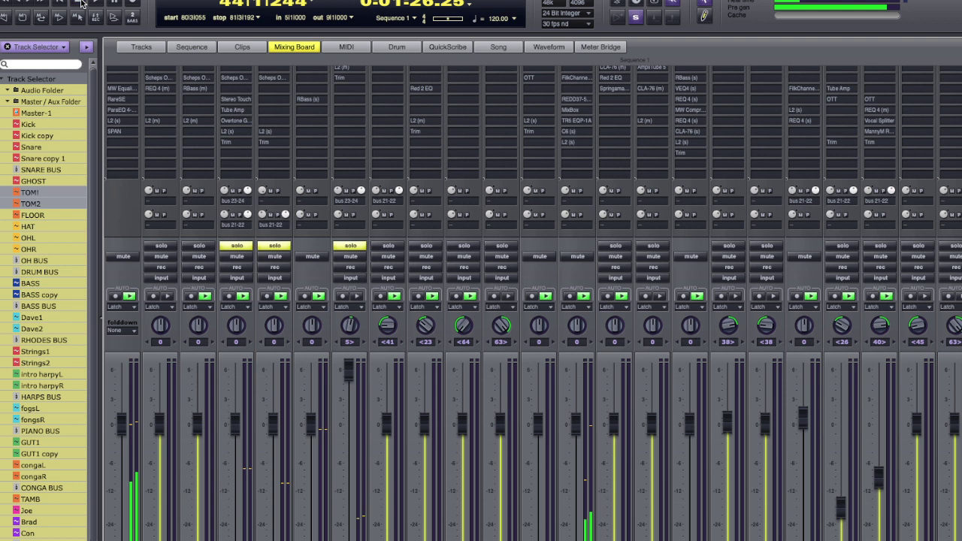
Bring the full insert section into view and take Snare and Snare copy 1 out of solo, leaving GHOST alone
scroll(392, 129, down, 1)
scroll(392, 129, down, 2)
scroll(392, 129, up, 5)
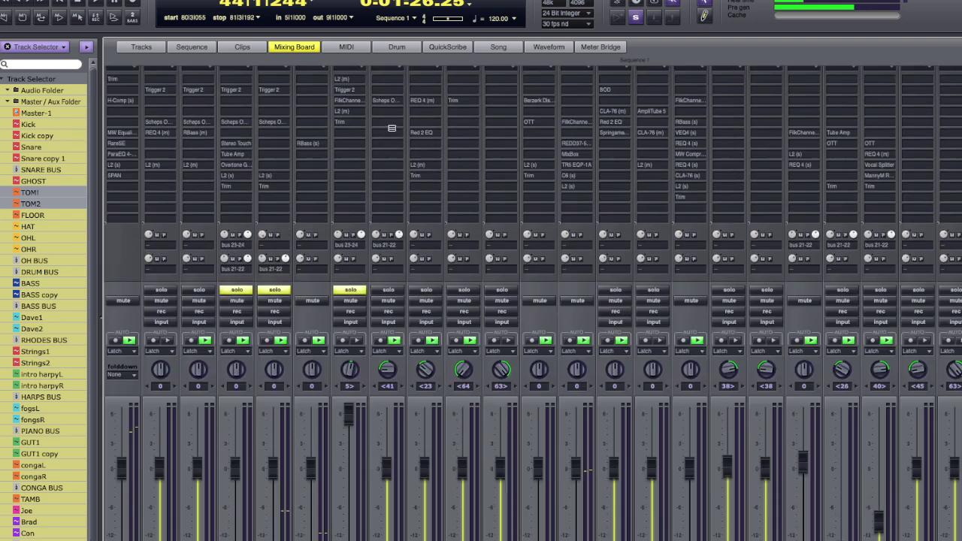
scroll(391, 128, up, 1)
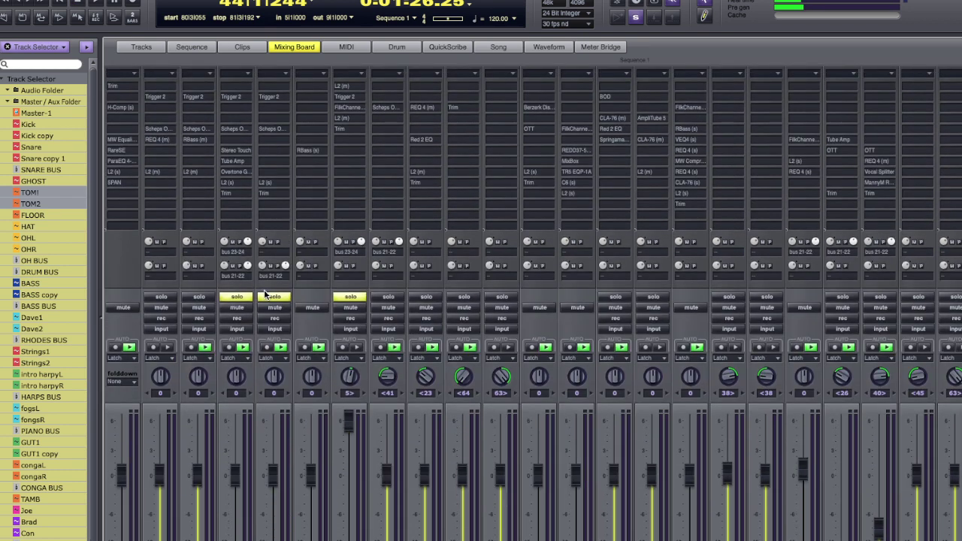
click(268, 296)
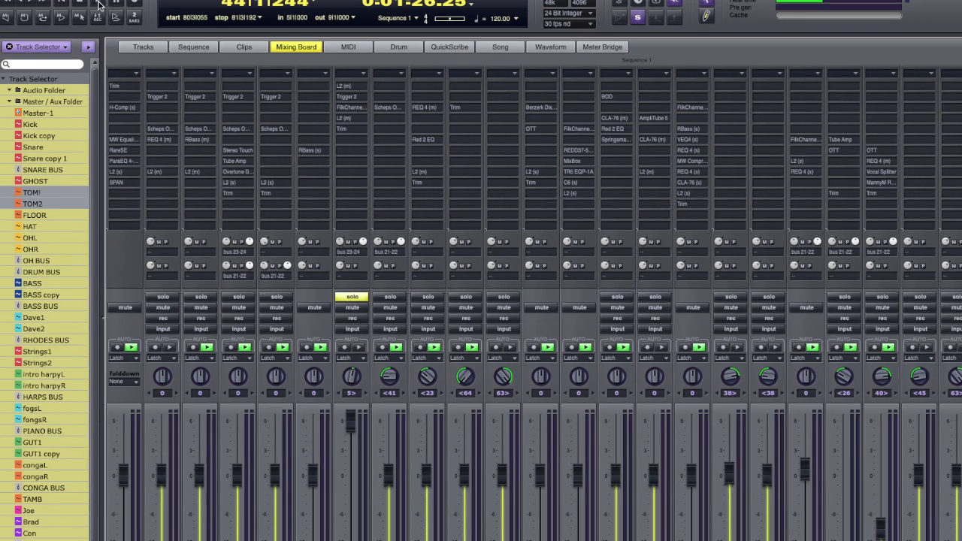
Inspect the L2 limiter on GHOST's insert A during playback, comparing it bypassed and active, and close it
click(360, 86)
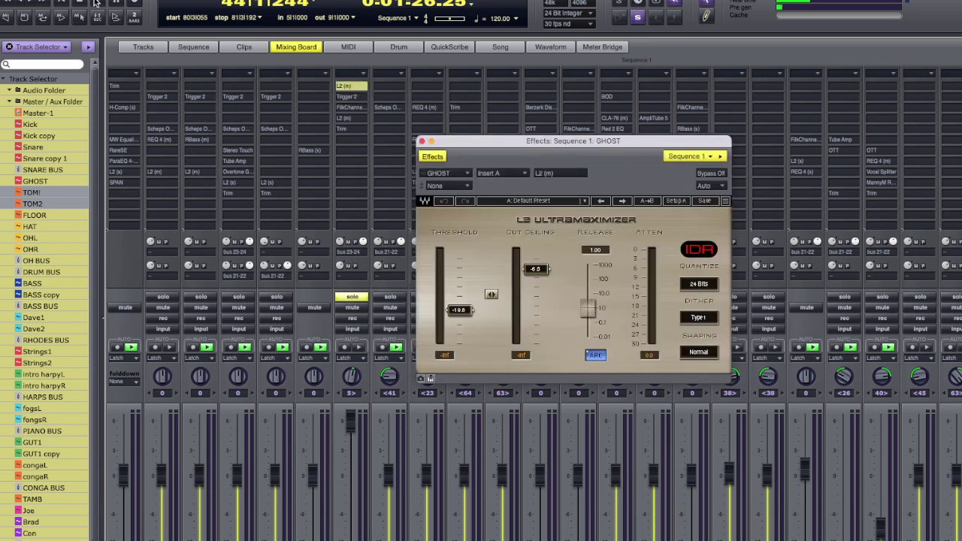
click(97, 3)
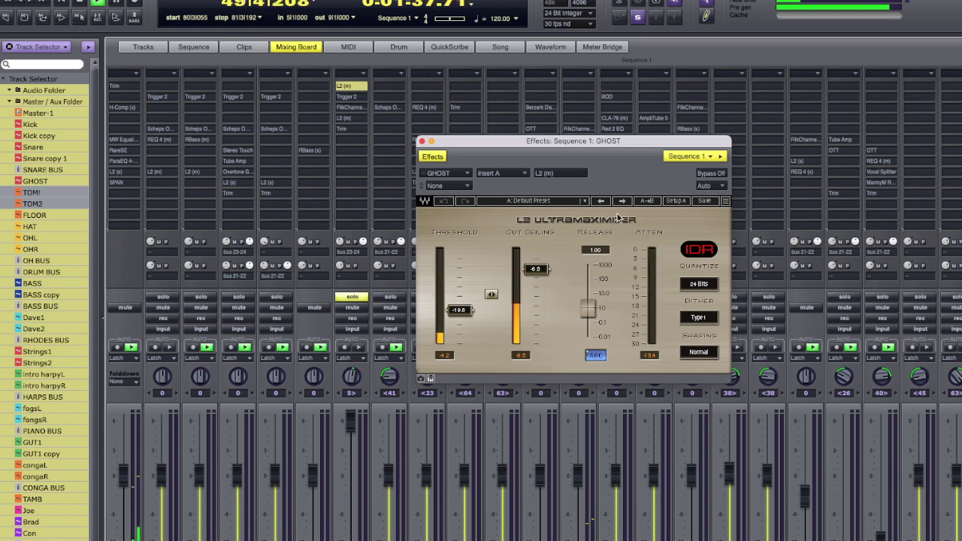
click(712, 174)
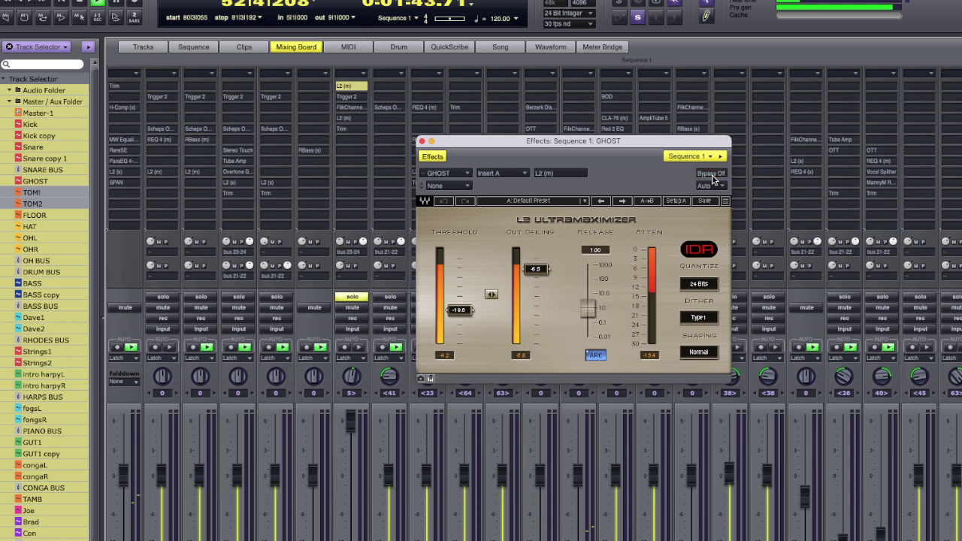
click(712, 174)
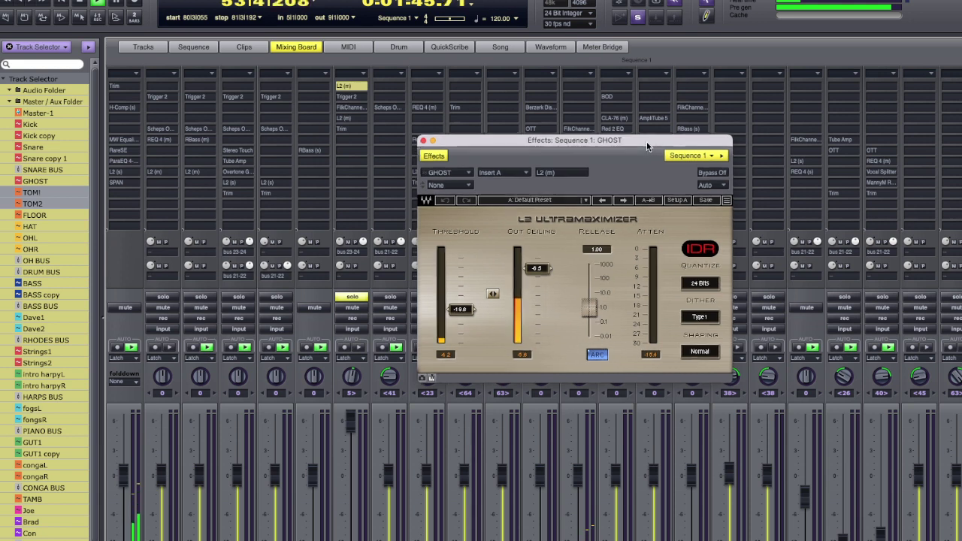
drag(651, 144, 658, 137)
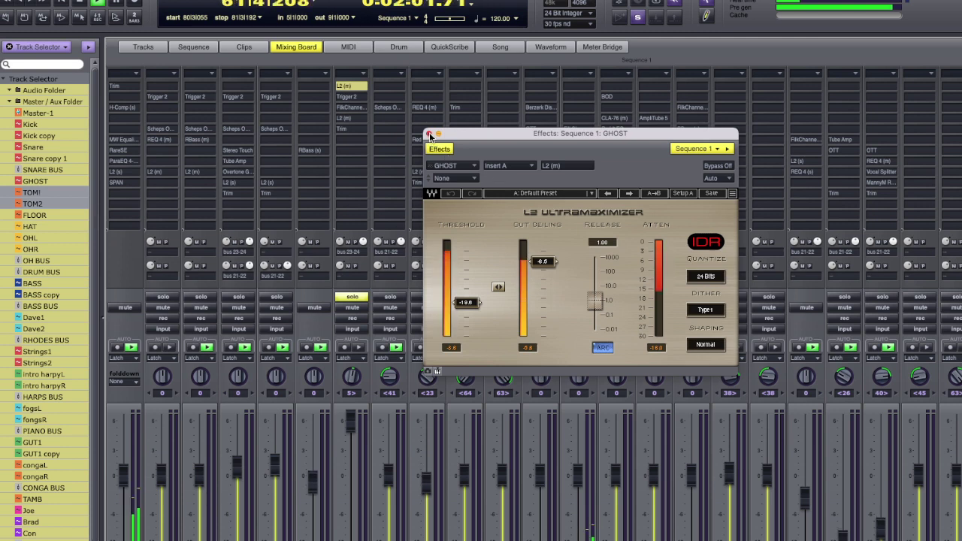
click(430, 134)
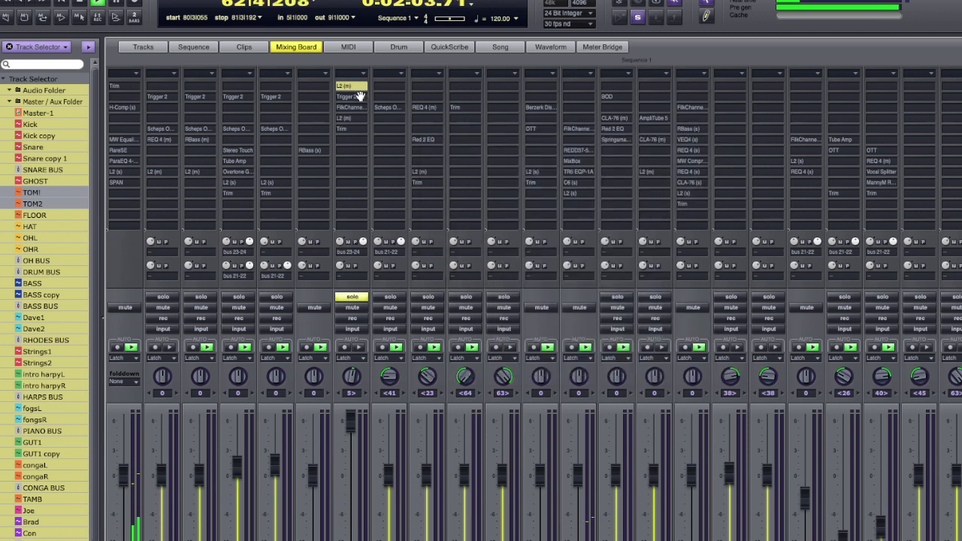
Examine the Trigger 2 gate settings and waveform on GHOST's insert B, and close the plug-in
click(361, 96)
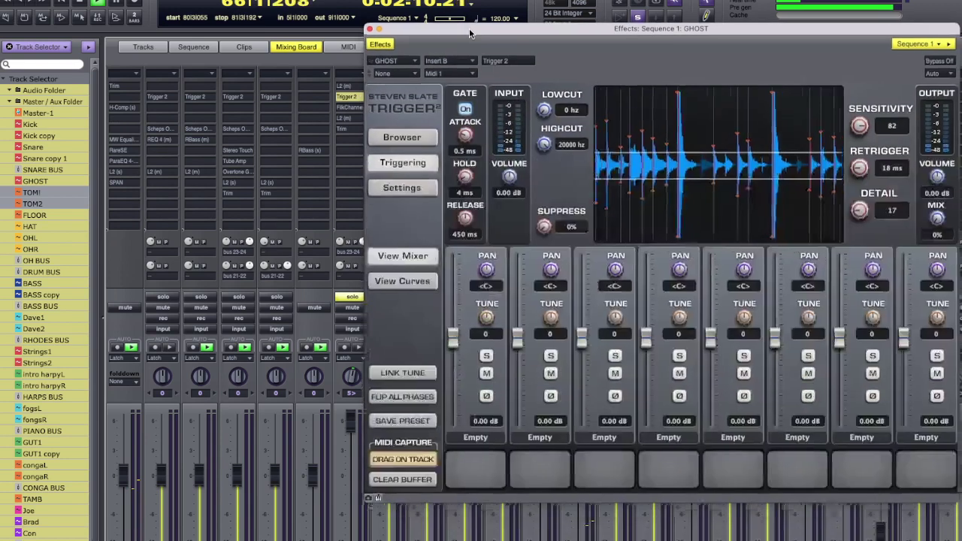
drag(529, 120, 469, 27)
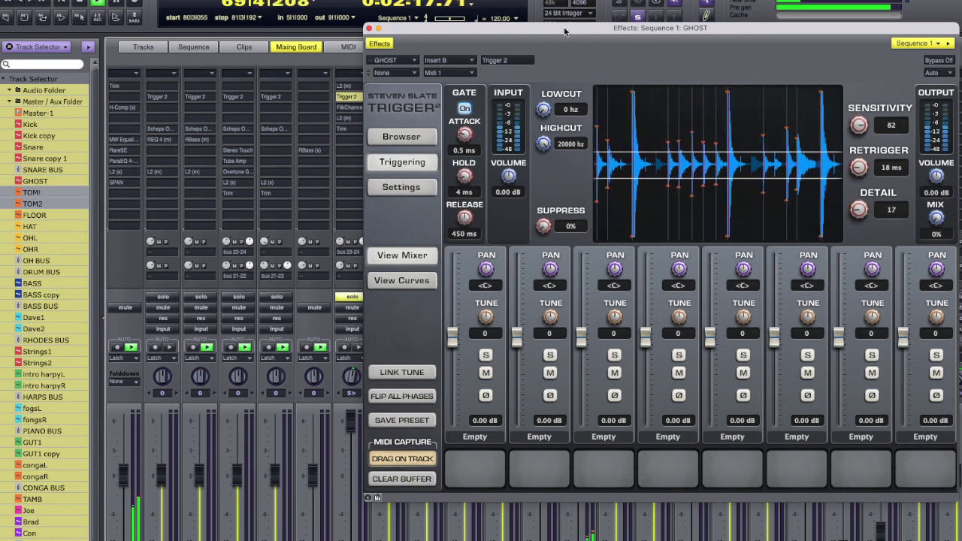
drag(565, 28, 385, 72)
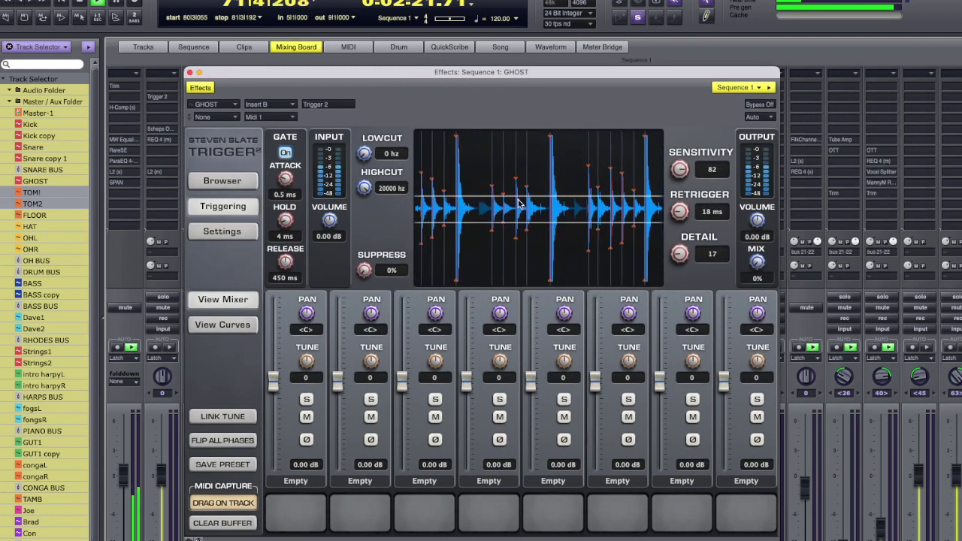
click(189, 72)
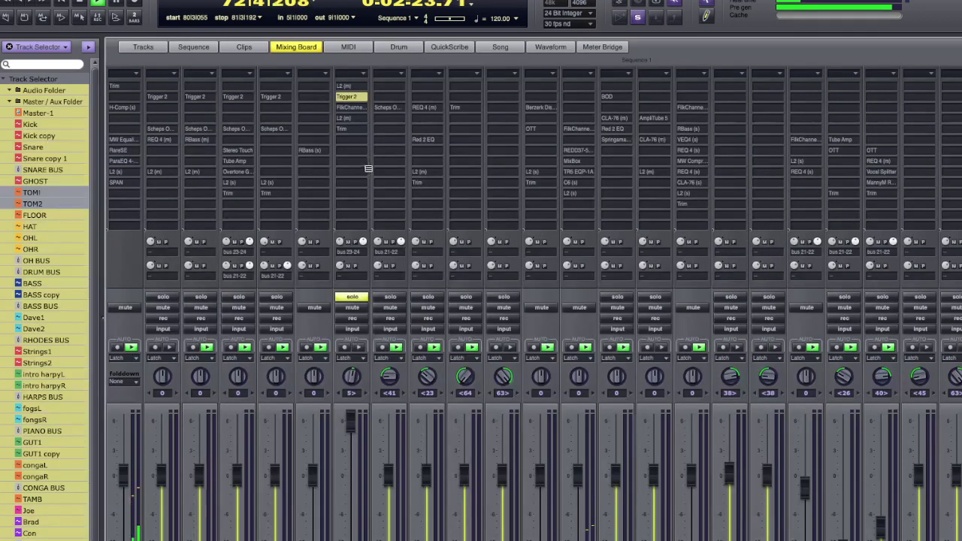
Examine the FilkChannel Strip on GHOST's insert C and the L2 limiter on insert D, closing each one
double_click(358, 109)
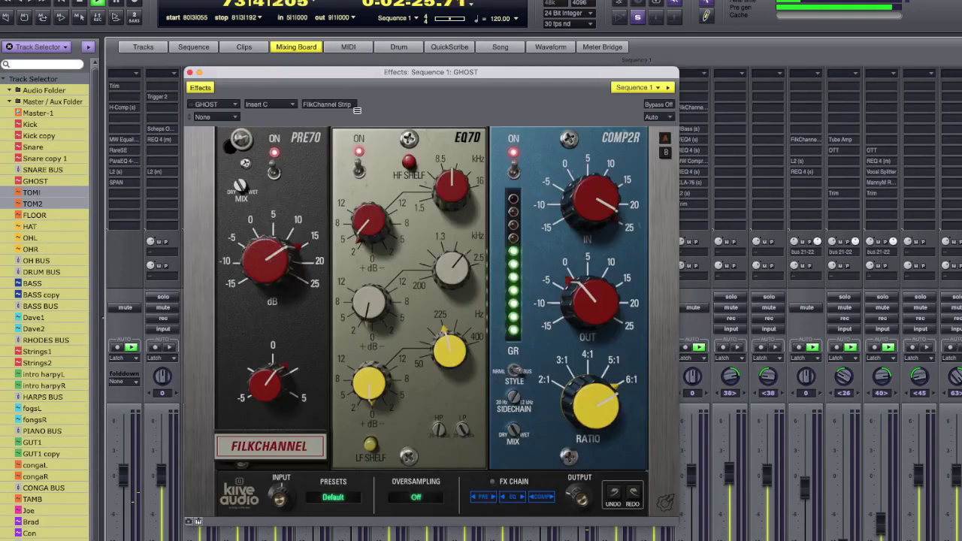
click(190, 73)
double_click(346, 118)
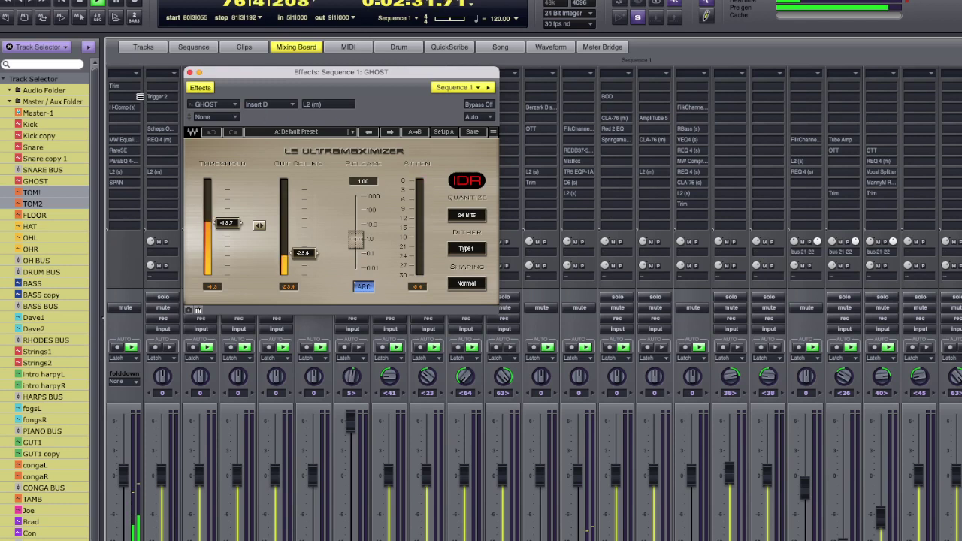
click(190, 73)
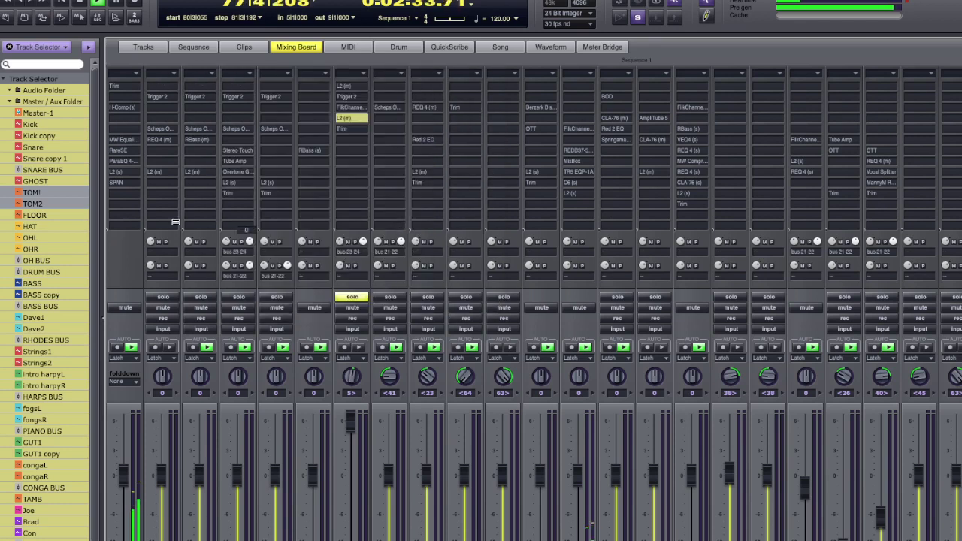
Pull GHOST's fader all the way down and solo Kick, Kick copy, Snare, Snare copy 1, FLOOR, HAT, OHL and OHR alongside it
scroll(132, 256, down, 3)
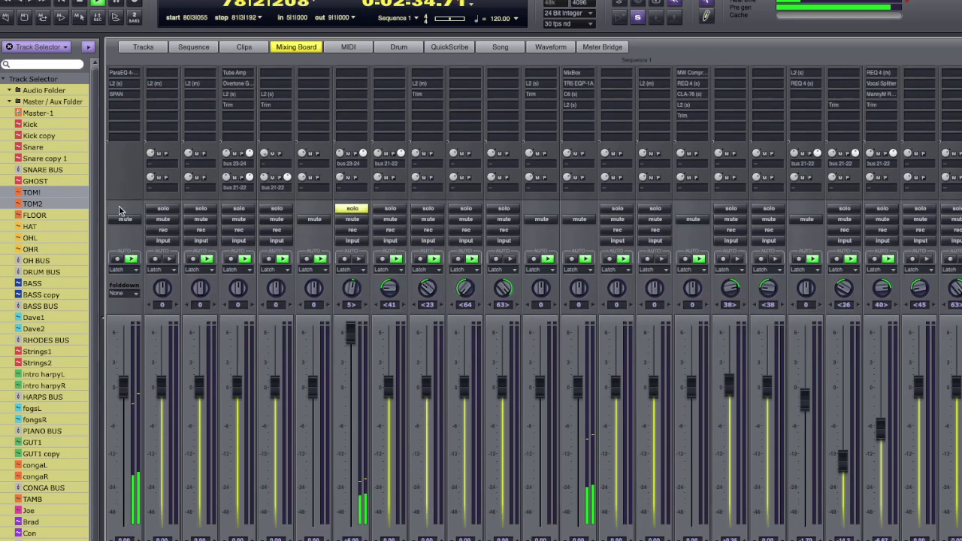
click(200, 208)
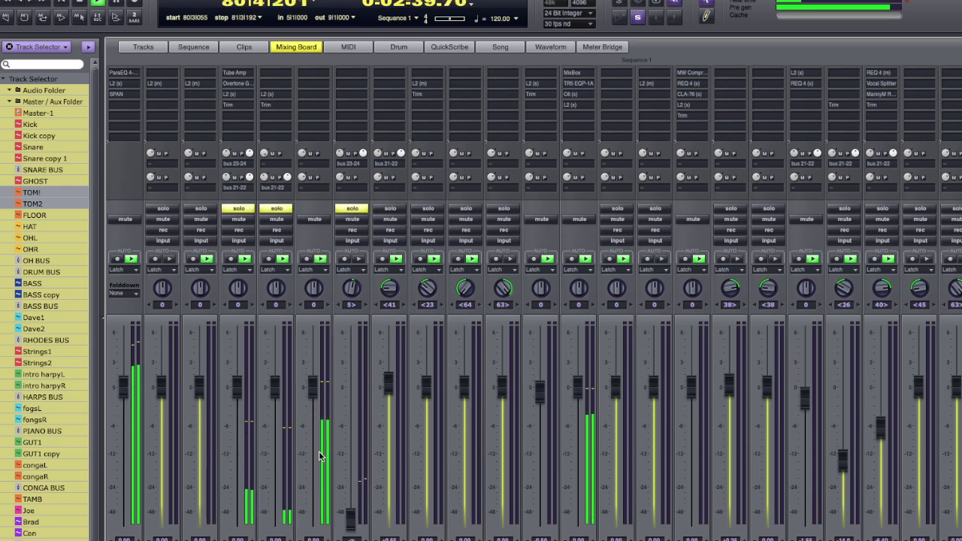
click(163, 208)
click(201, 208)
click(391, 209)
click(427, 208)
click(466, 208)
click(503, 208)
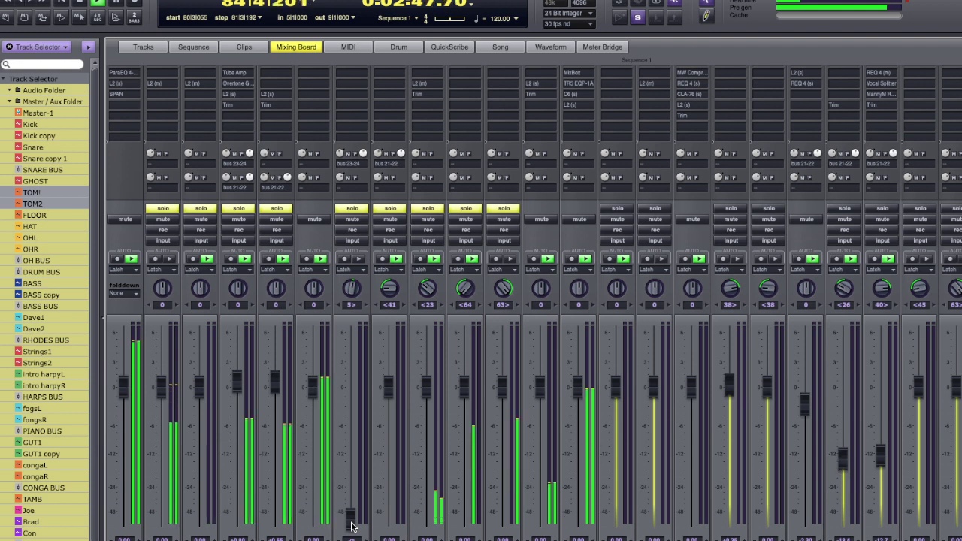
Compare the soloed drums with GHOST's fader fully raised and fully lowered during playback, and return that fader to 0.00
drag(352, 523, 350, 328)
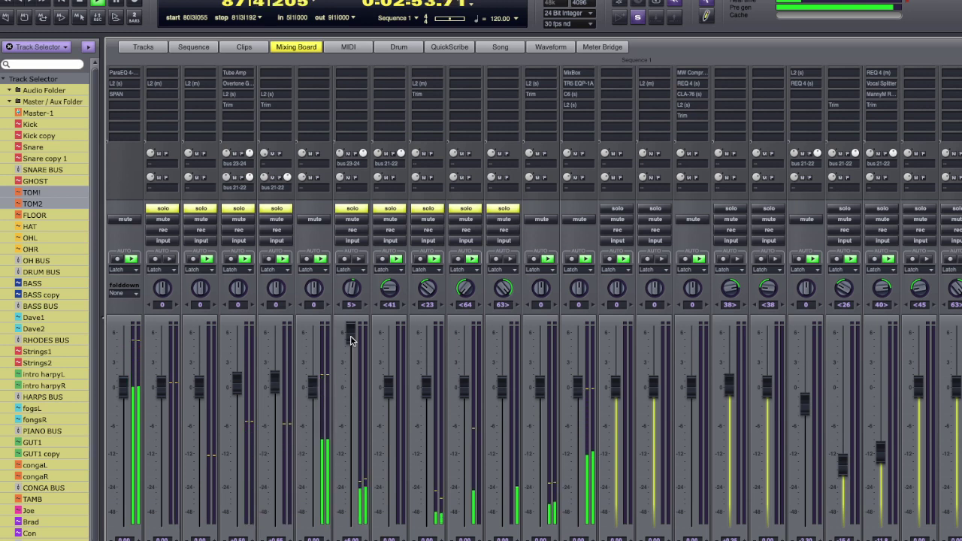
drag(351, 340, 351, 531)
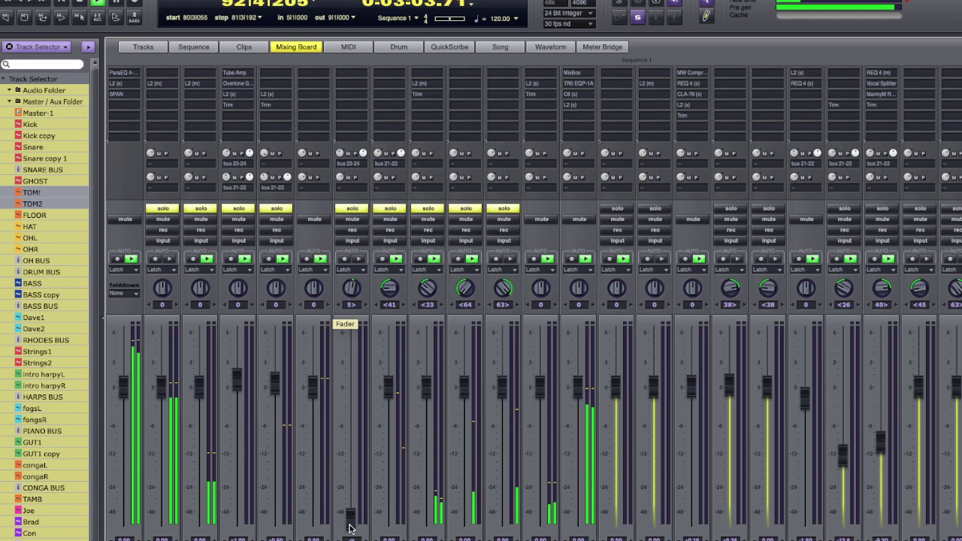
mouse_move(349, 524)
mouse_down()
mouse_move(347, 350)
mouse_move(348, 517)
mouse_up()
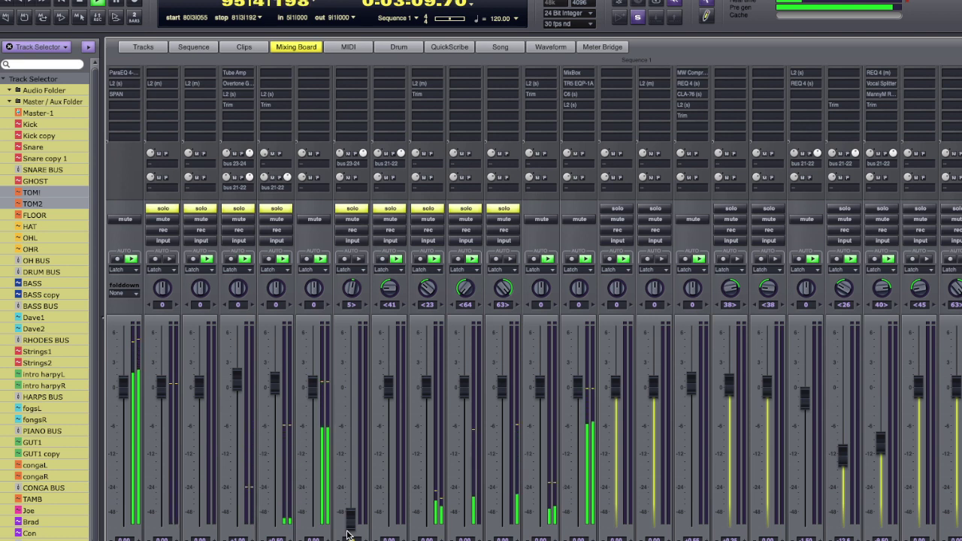
drag(350, 497, 350, 382)
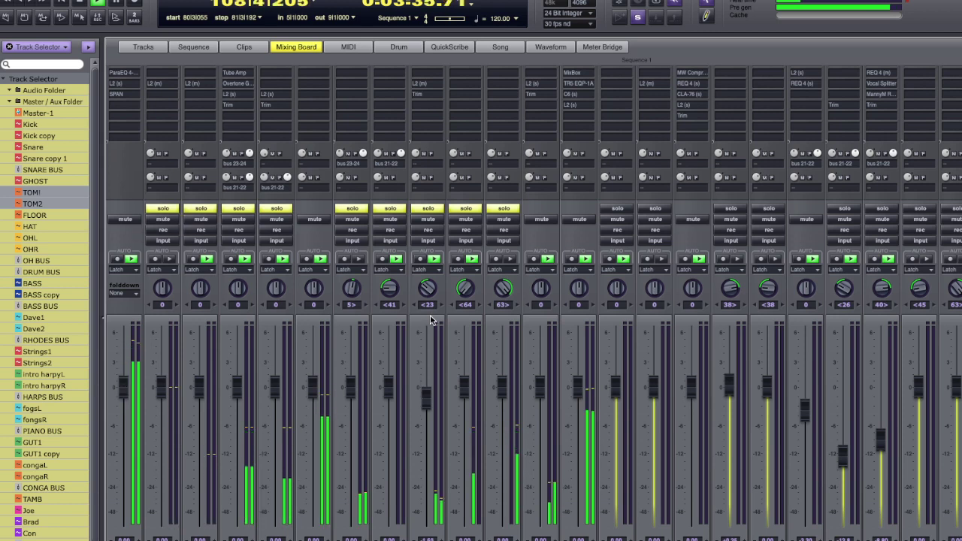
scroll(423, 338, down, 1)
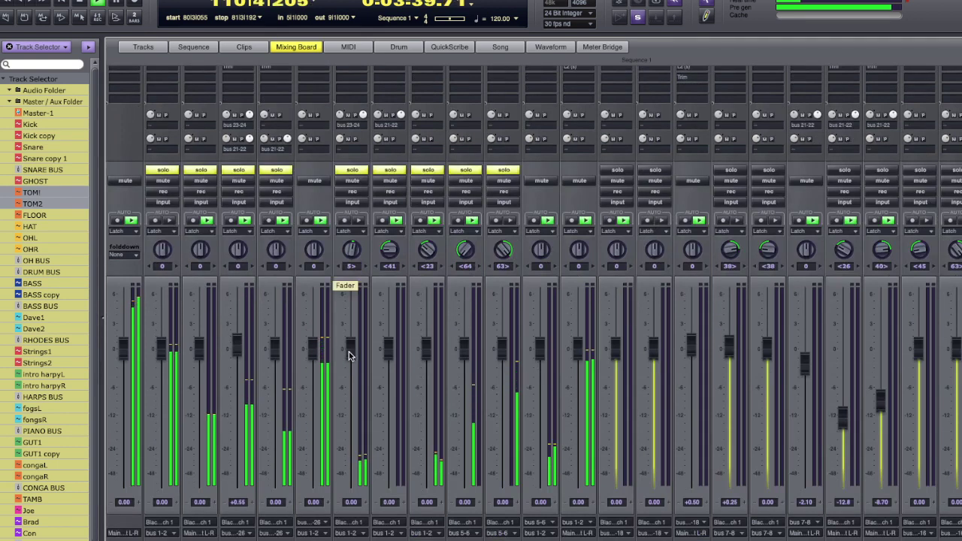
Stop playback, clear all the drum solos, and play the full mix from measure 52
click(79, 3)
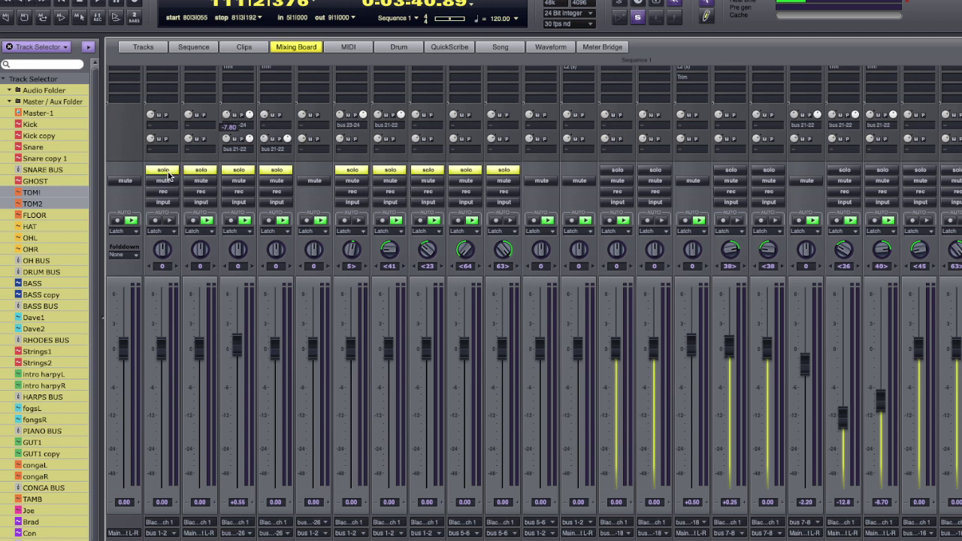
click(164, 171)
drag(259, 4, 265, 5)
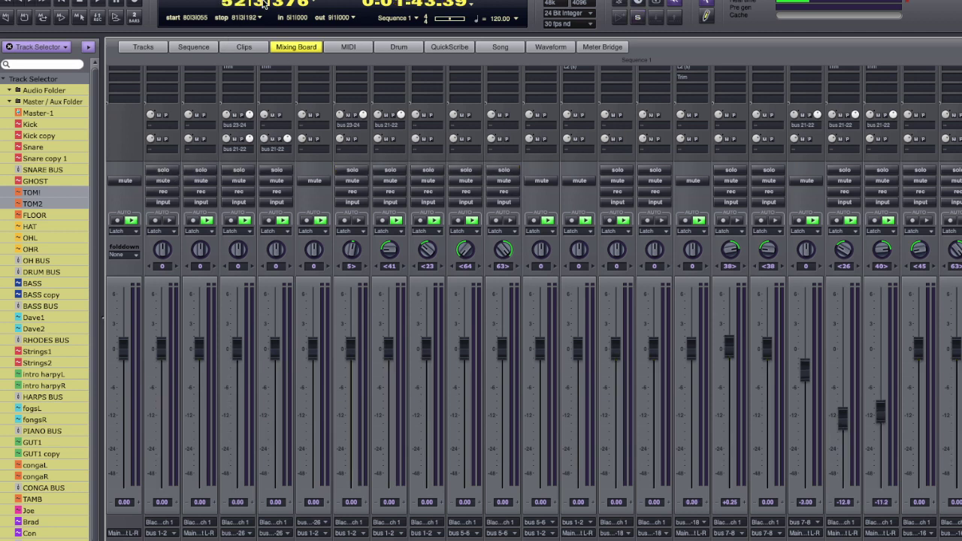
click(96, 3)
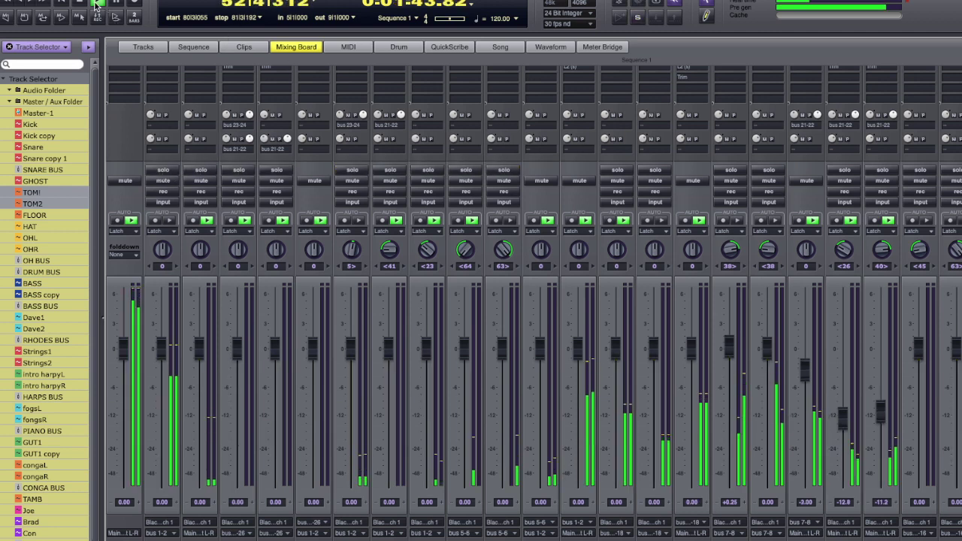
Solo congaL and congaR to hear them alone, and add GHOST to the solo to hear how they combine
scroll(893, 196, right, 5)
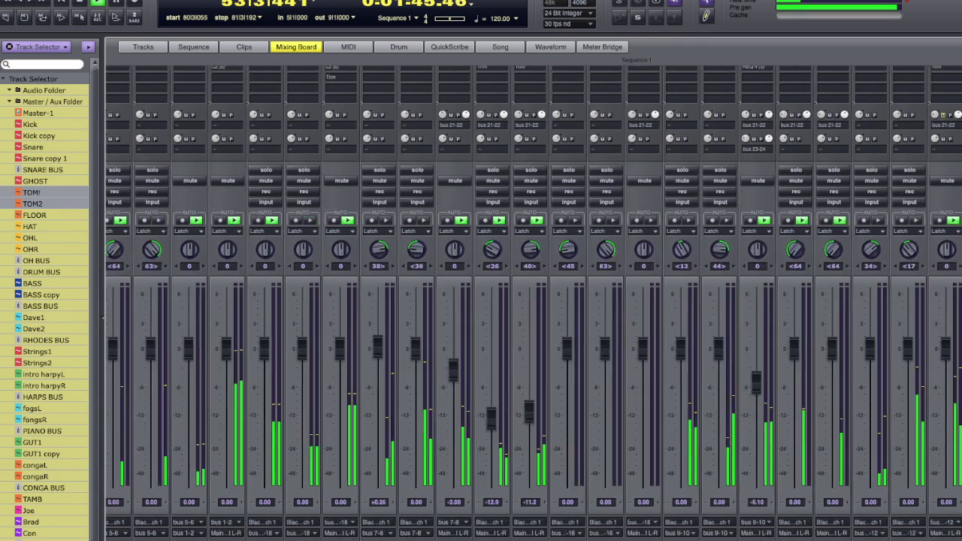
click(892, 170)
click(855, 169)
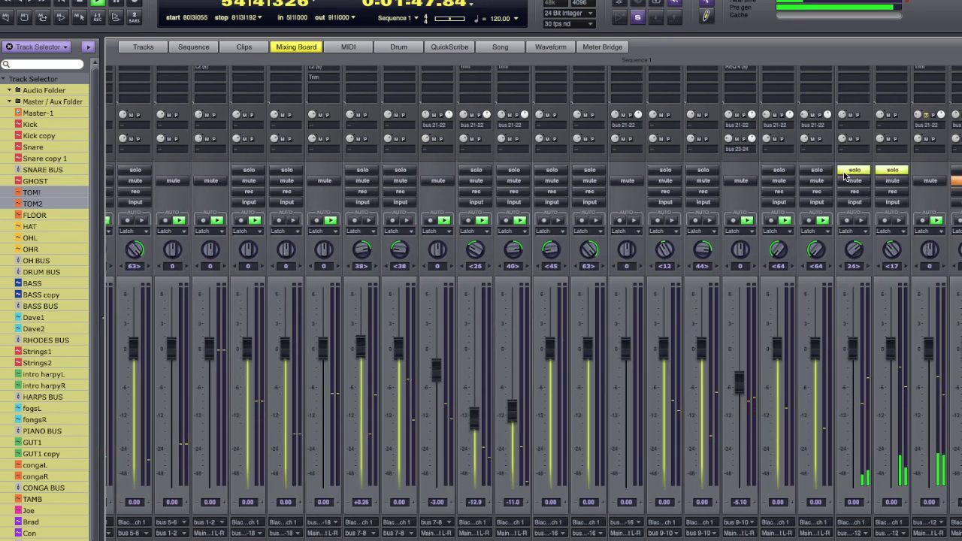
scroll(534, 300, left, 5)
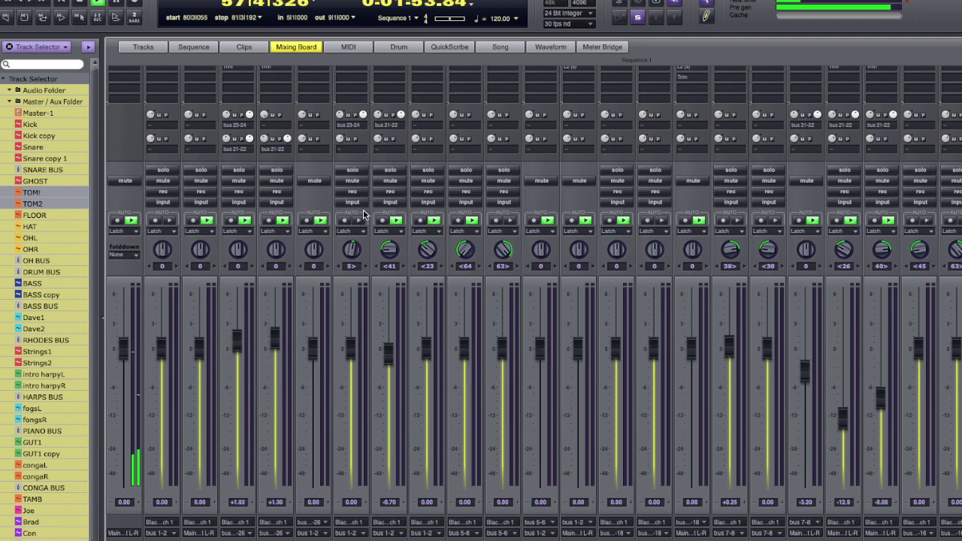
click(353, 170)
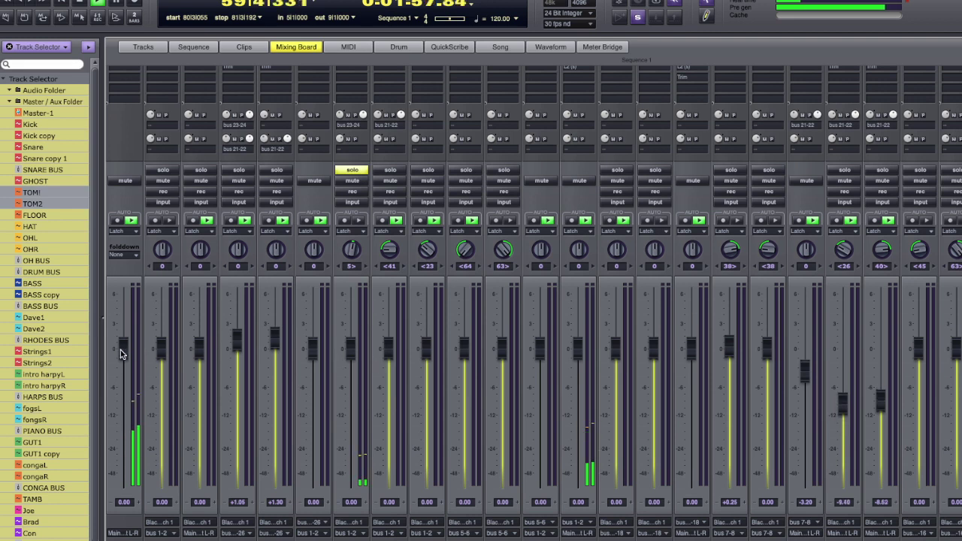
Raise the Master-1 fader to +6.00 and GHOST's fader to about +4.2 to hear the soloed parts louder
drag(123, 348, 124, 296)
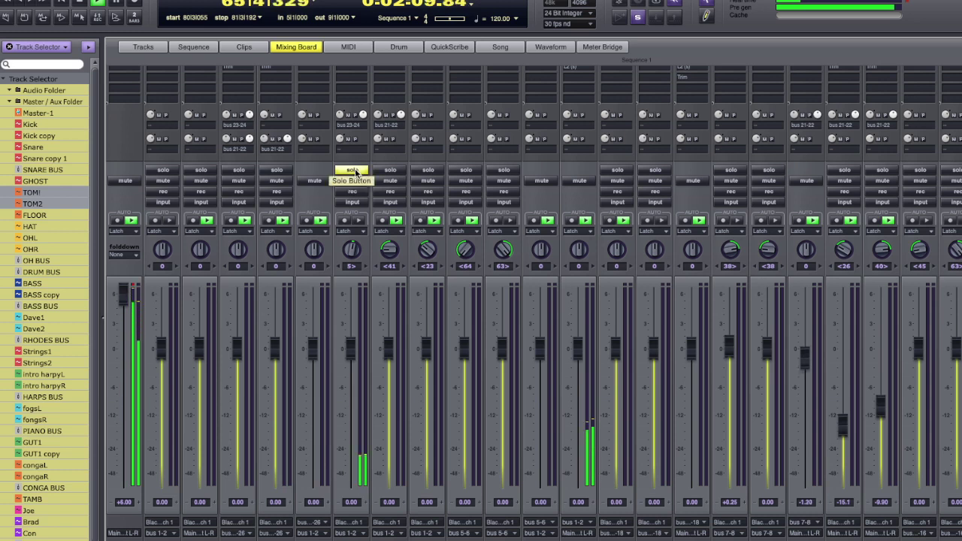
drag(350, 346, 349, 310)
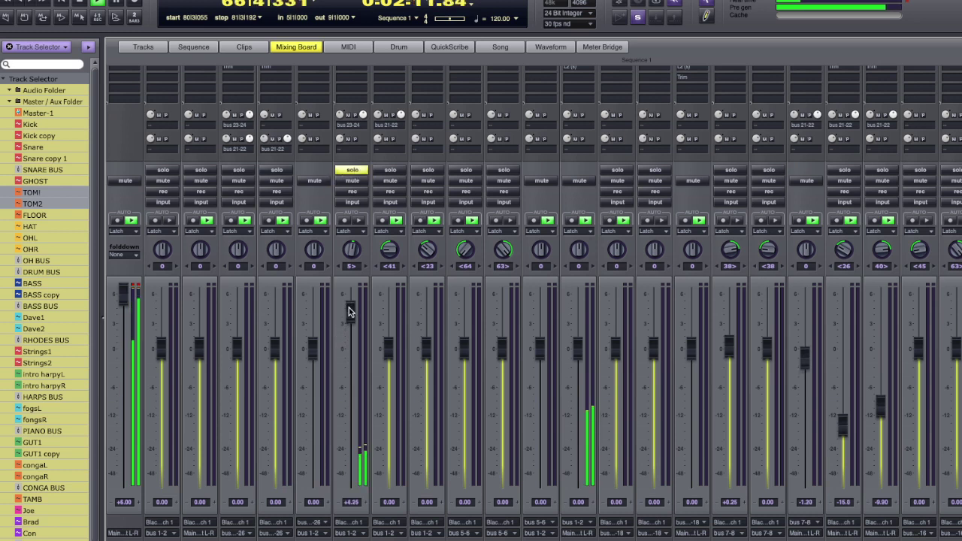
Clear all solos to return to the full mix, and reset the GHOST and Master-1 faders to 0.00
drag(123, 294, 123, 340)
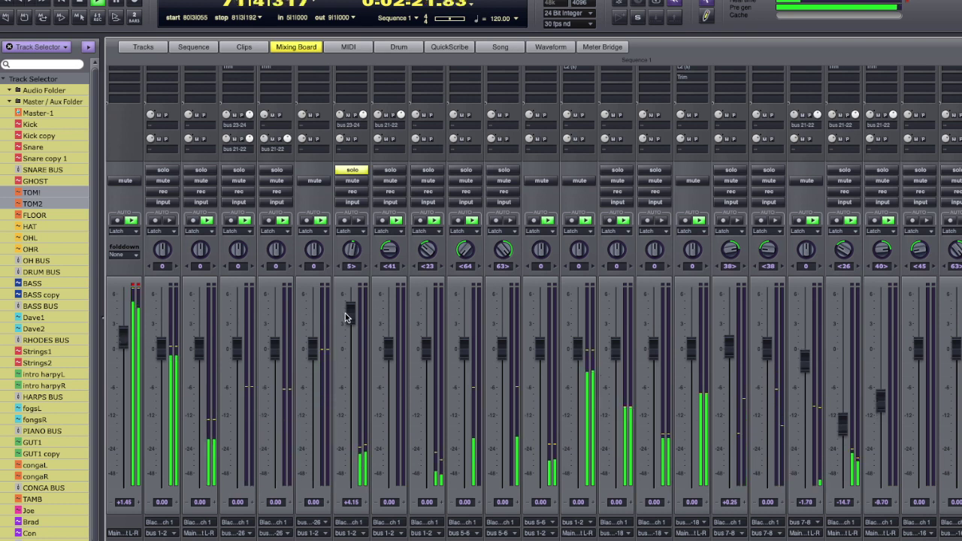
click(352, 170)
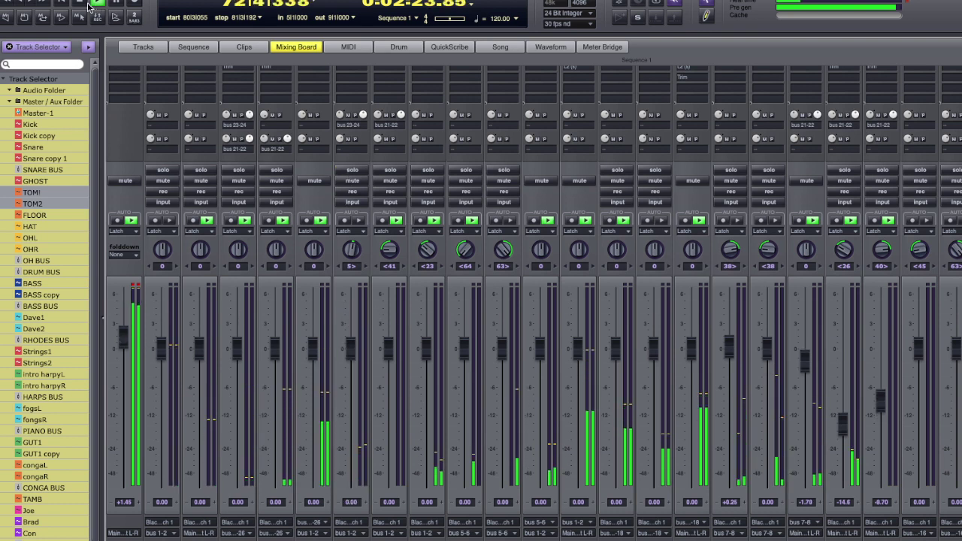
alt+click(120, 340)
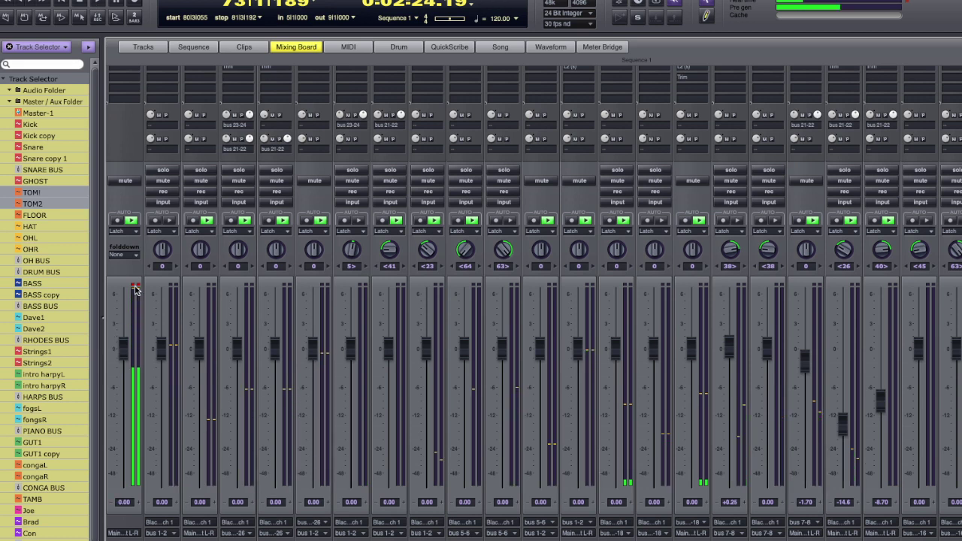